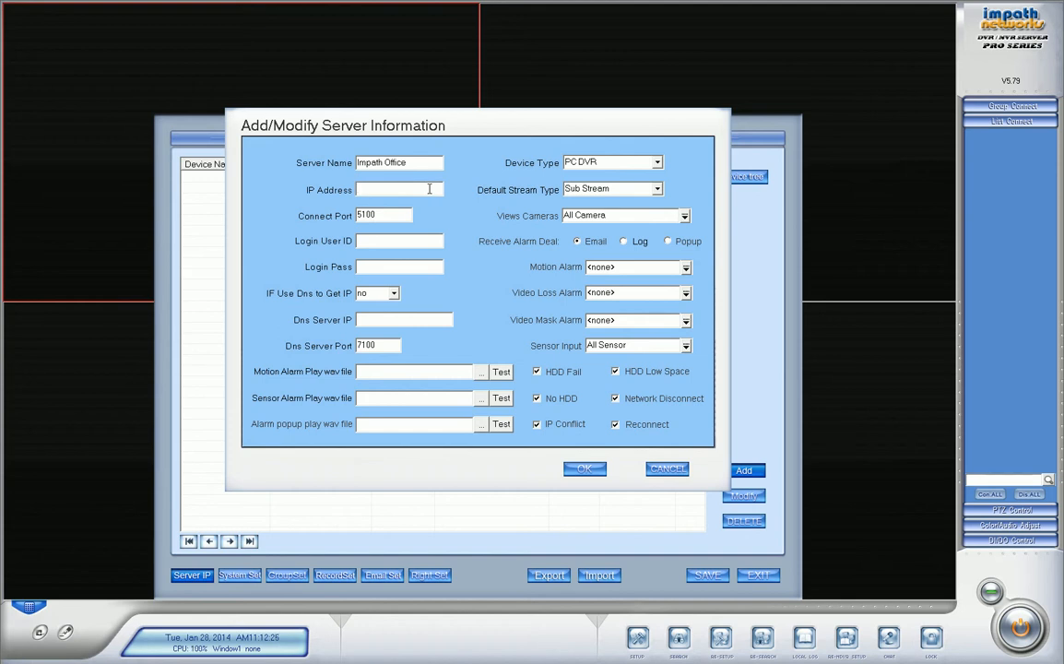
Enter 24.222.74.204 as the server IP address and select the connect port value 5100.
{"action": "type", "text": "24.222.74.201"}
{"action": "key", "text": "BackSpace"}
{"action": "type", "text": "4"}
{"action": "left_click", "coordinate": [360, 215]}
{"action": "double_click", "coordinate": [360, 215]}
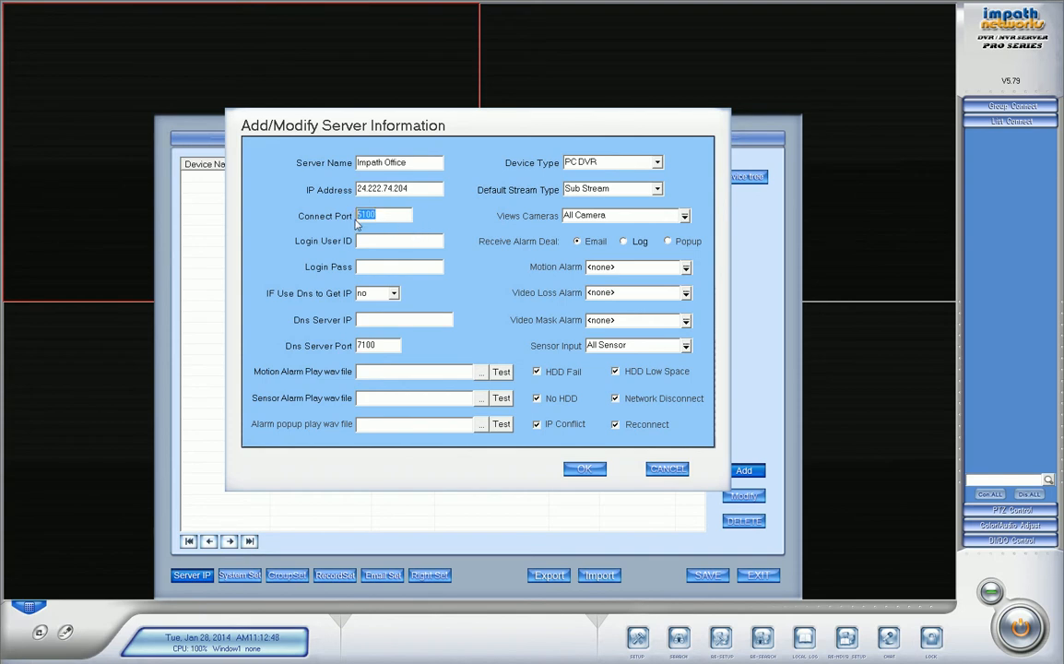
Fill in the server's login user ID and login password.
{"action": "left_click", "coordinate": [423, 241]}
{"action": "type", "text": "Demo"}
{"action": "key", "text": "Tab"}
{"action": "type", "text": "****"}
Choose PC DVR as device type, keep Sub Stream as default stream and All Camera viewable.
{"action": "left_click", "coordinate": [658, 163]}
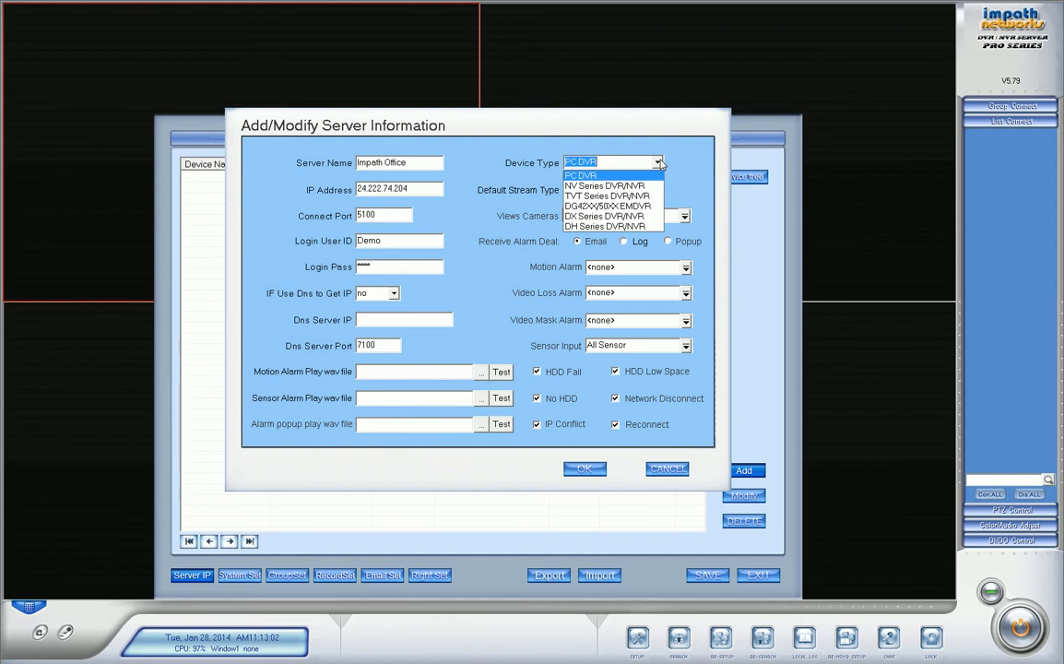
{"action": "left_click", "coordinate": [647, 177]}
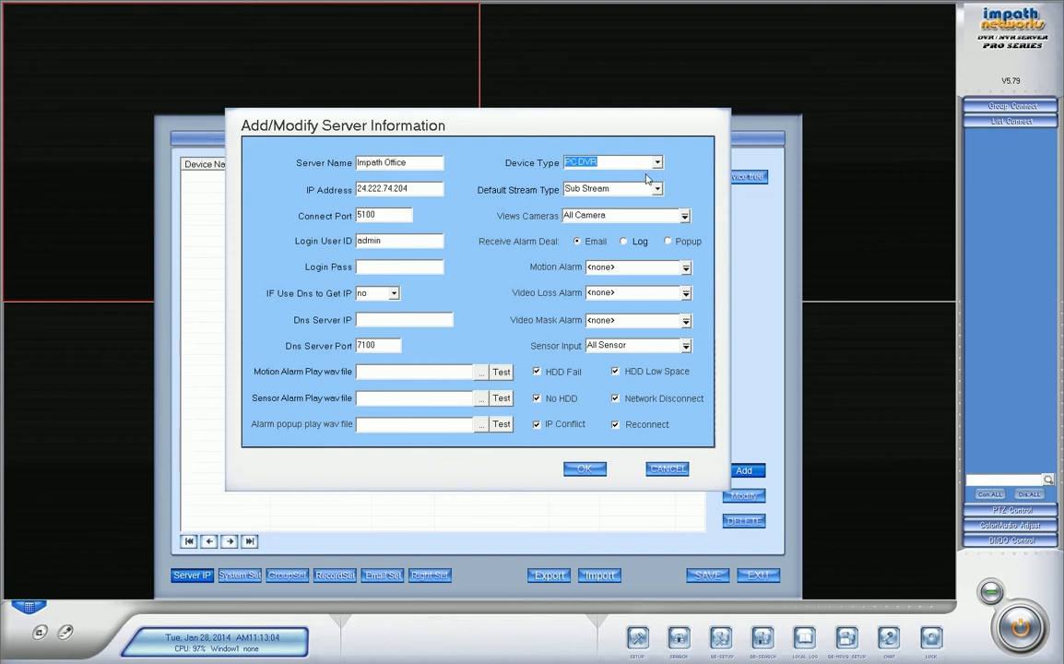
{"action": "left_click", "coordinate": [659, 164]}
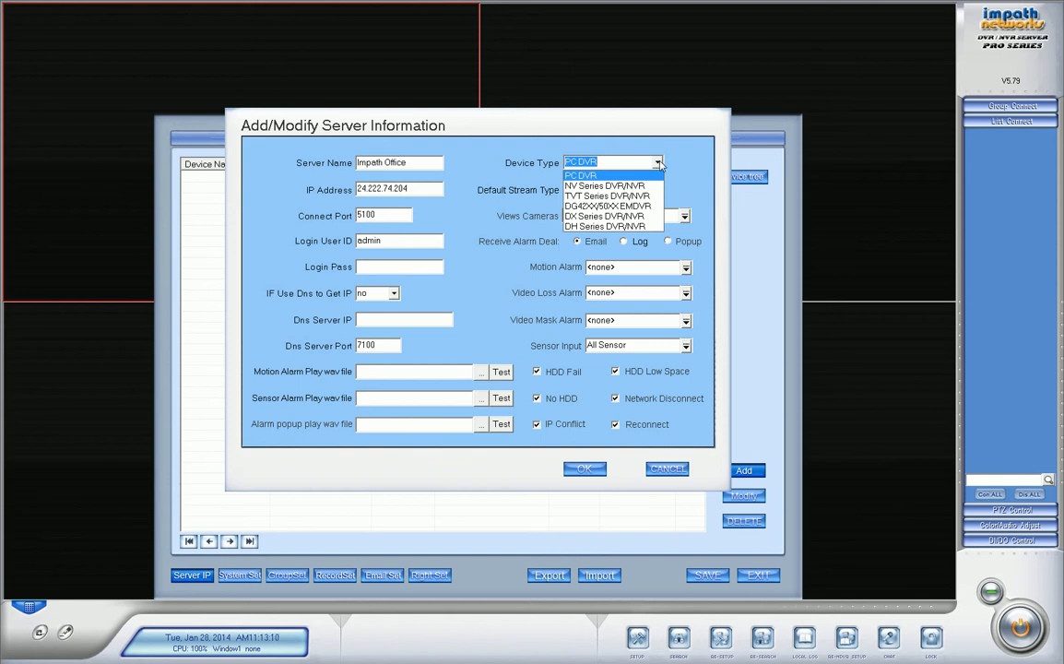
{"action": "left_click", "coordinate": [584, 176]}
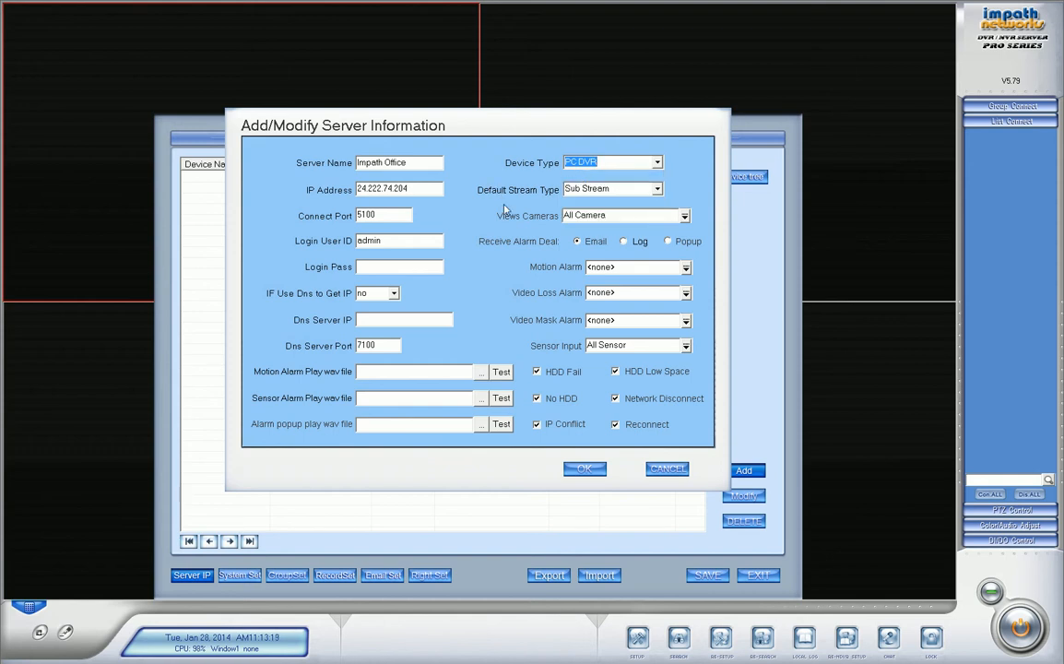
{"action": "left_click", "coordinate": [657, 188]}
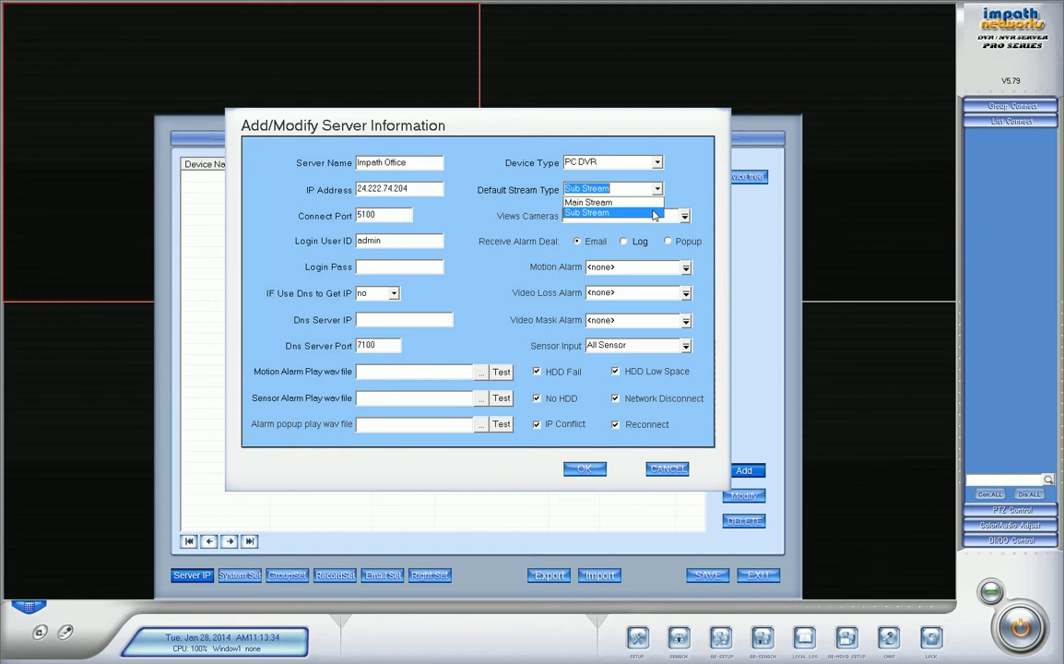
{"action": "left_click", "coordinate": [654, 214]}
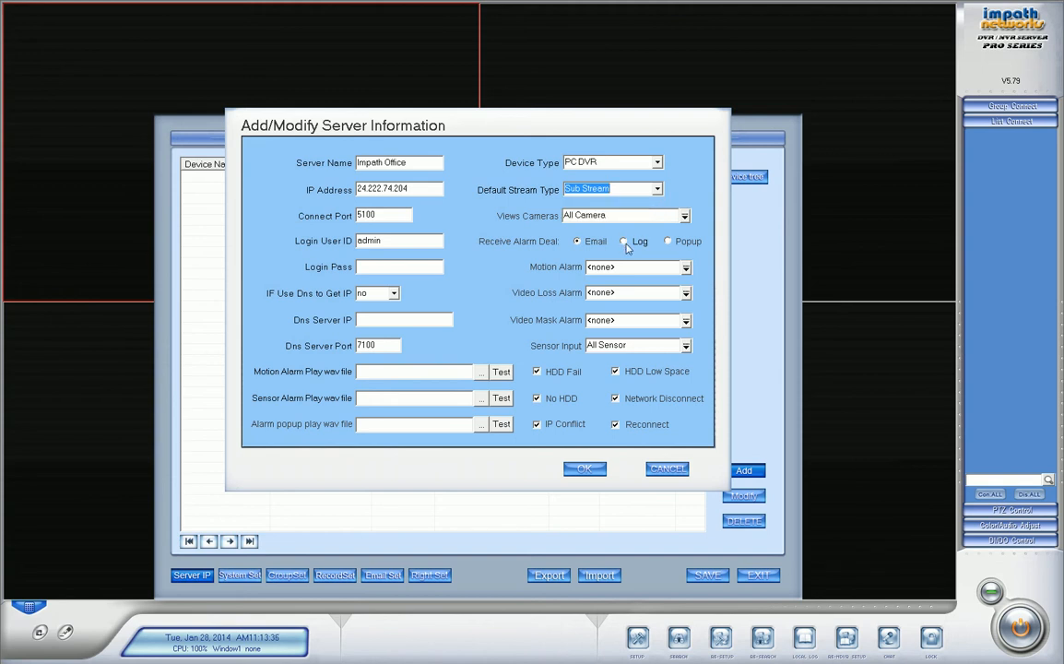
{"action": "left_click", "coordinate": [672, 215]}
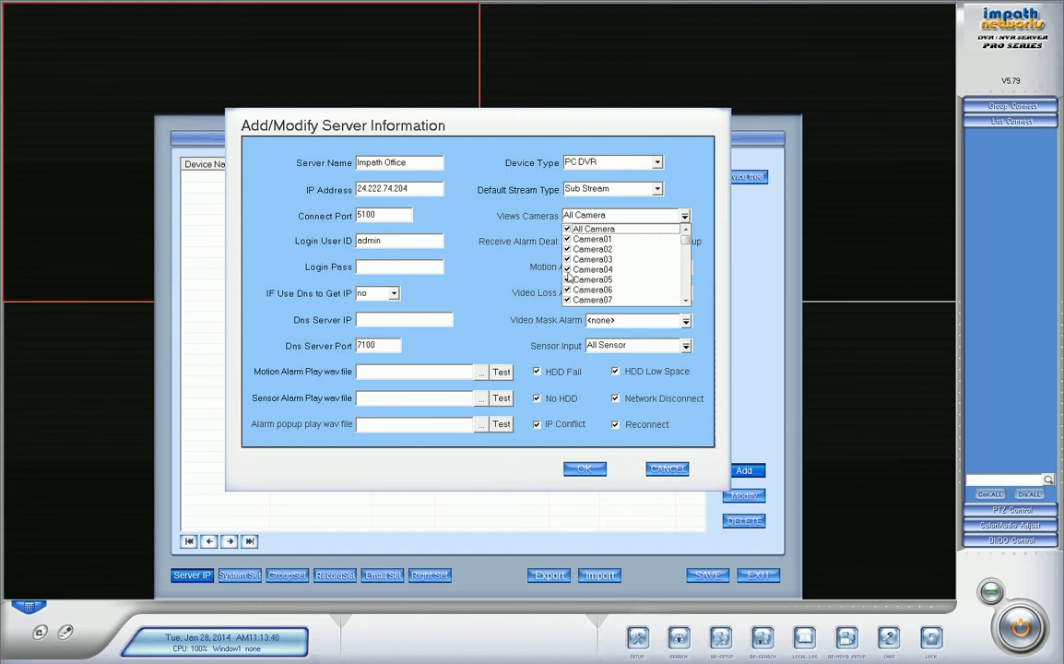
{"action": "left_click", "coordinate": [463, 206]}
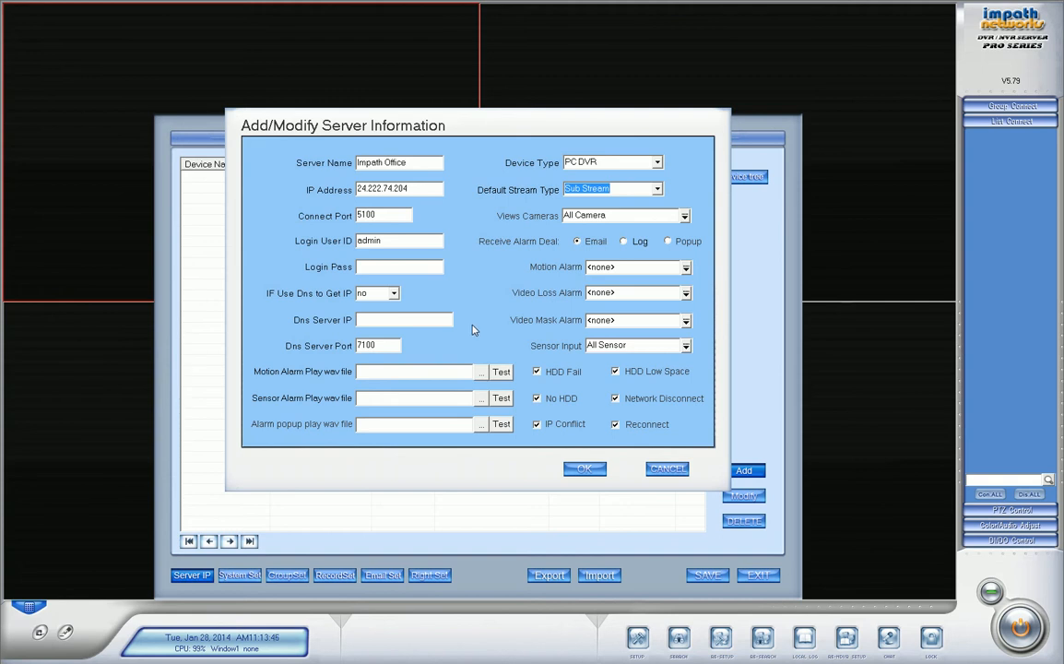
Confirm the Impath Office server, select its row, save the server list and exit setup.
{"action": "left_click", "coordinate": [584, 470]}
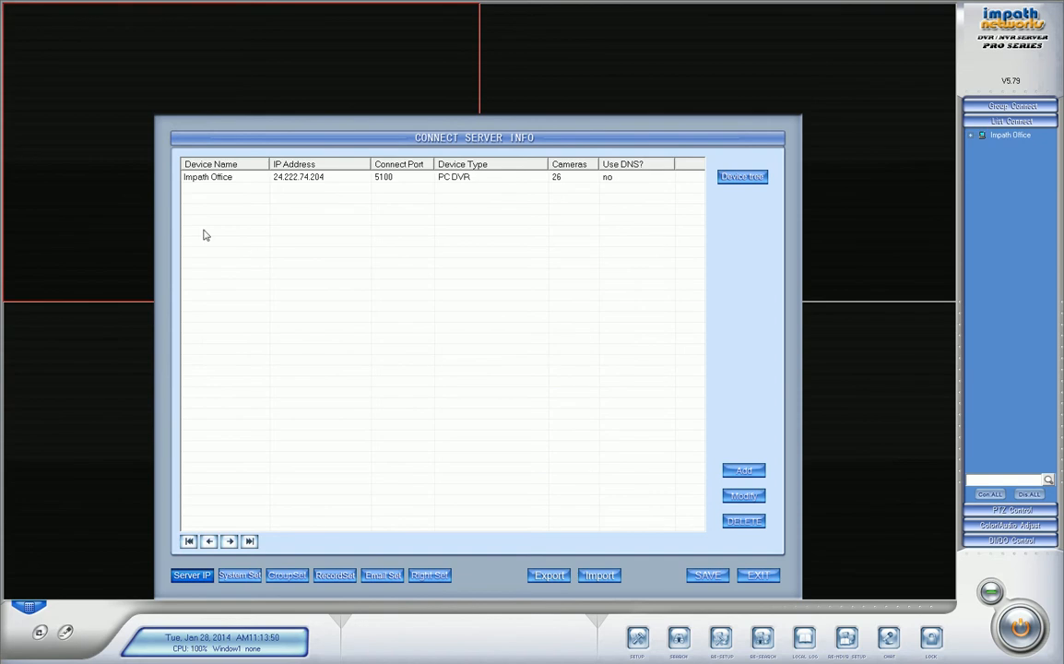
{"action": "left_click", "coordinate": [211, 180]}
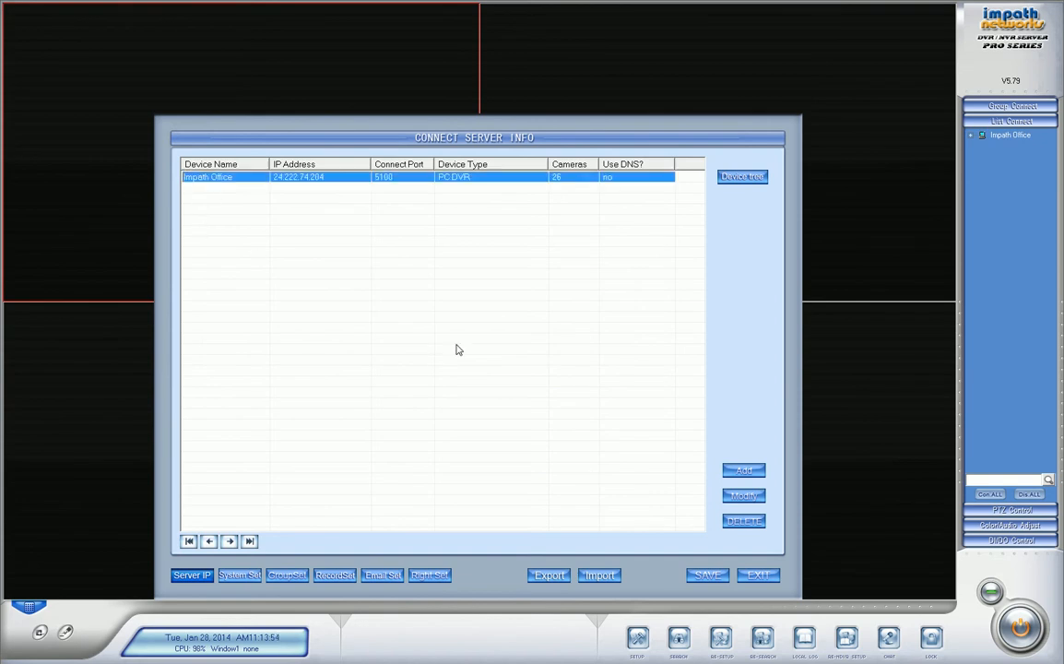
{"action": "left_click", "coordinate": [710, 579]}
{"action": "left_click", "coordinate": [758, 575]}
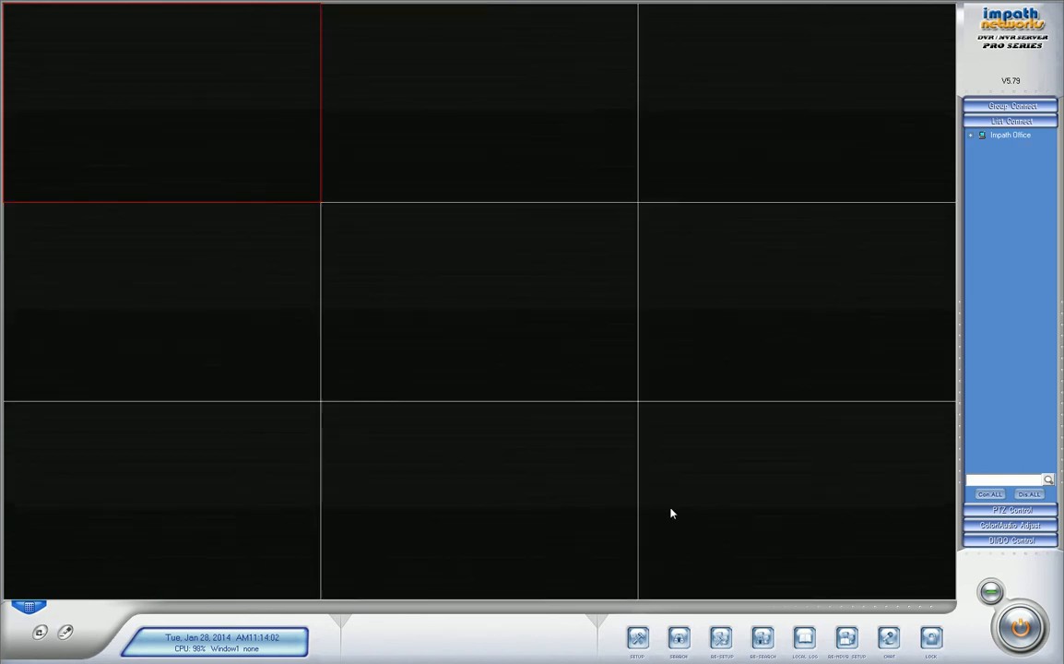
Expand Impath Office to show its cameras, switch to 4 View, and activate each pane in turn.
{"action": "left_click", "coordinate": [972, 135]}
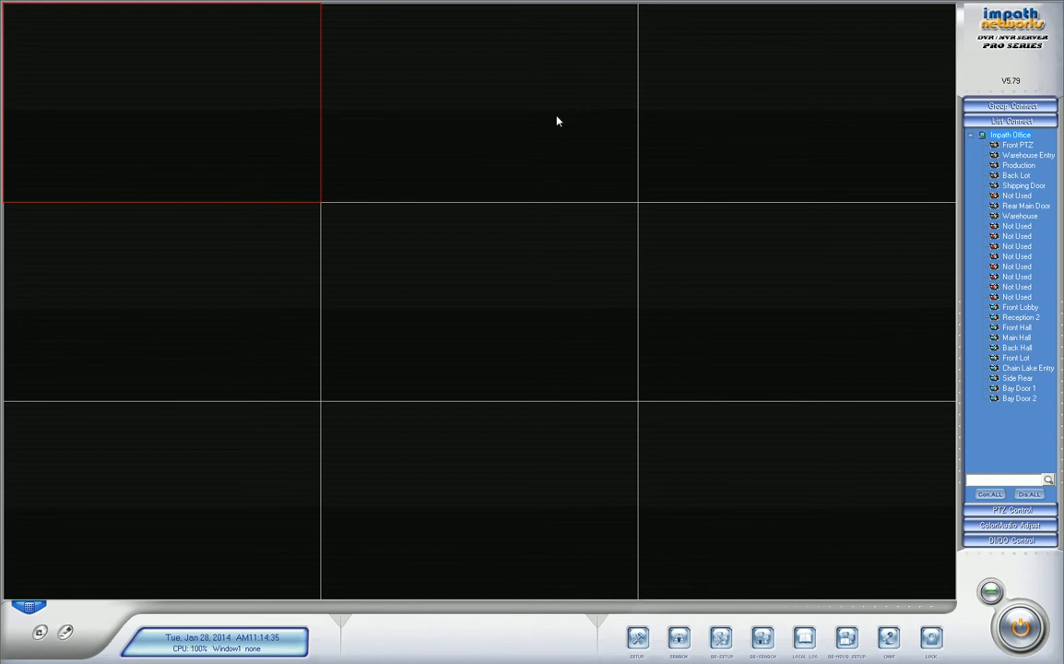
{"action": "left_click", "coordinate": [27, 609]}
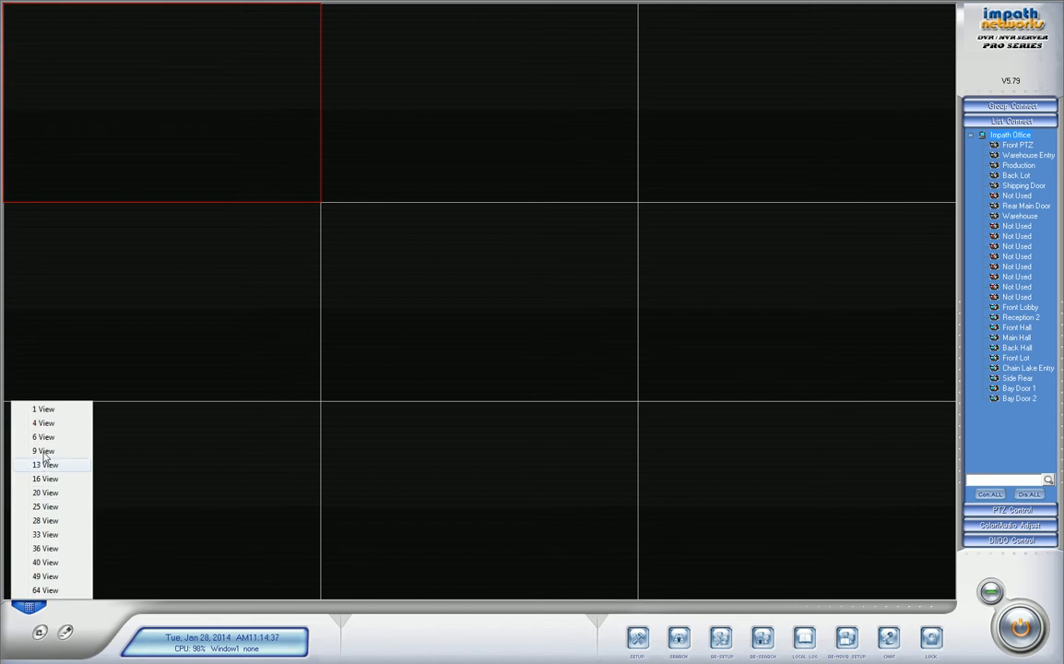
{"action": "left_click", "coordinate": [46, 388]}
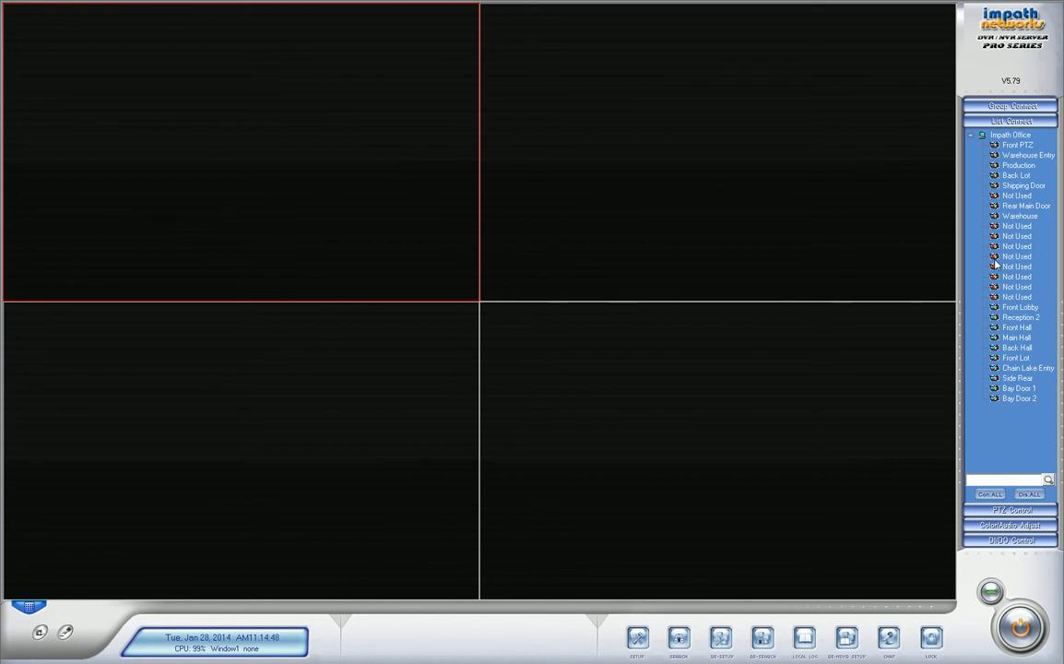
{"action": "left_click", "coordinate": [734, 189]}
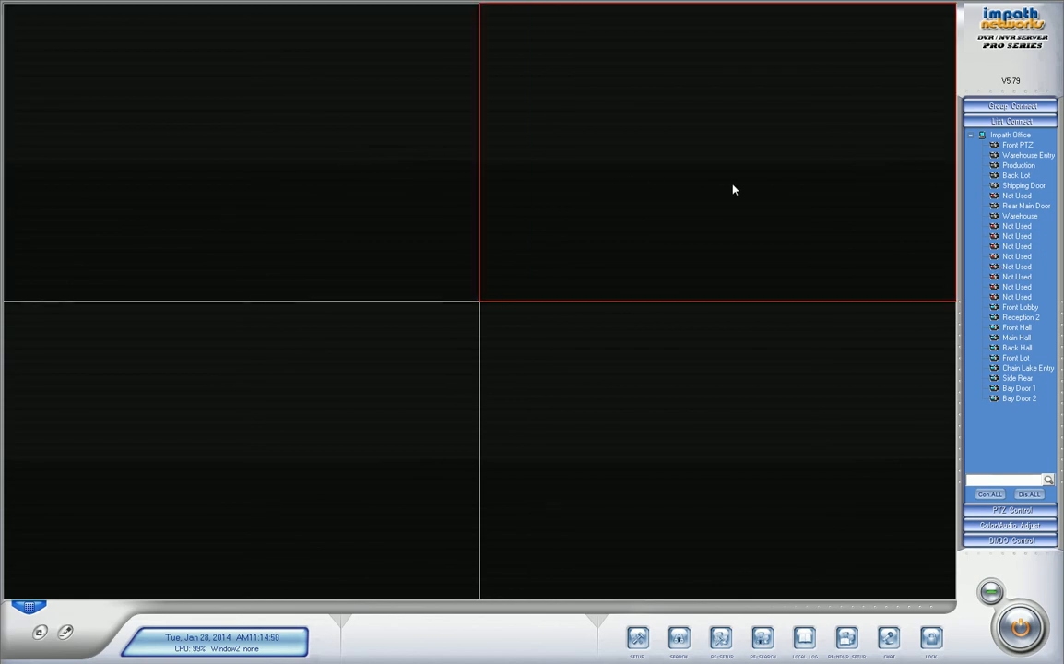
{"action": "left_click", "coordinate": [293, 435]}
{"action": "left_click", "coordinate": [706, 411]}
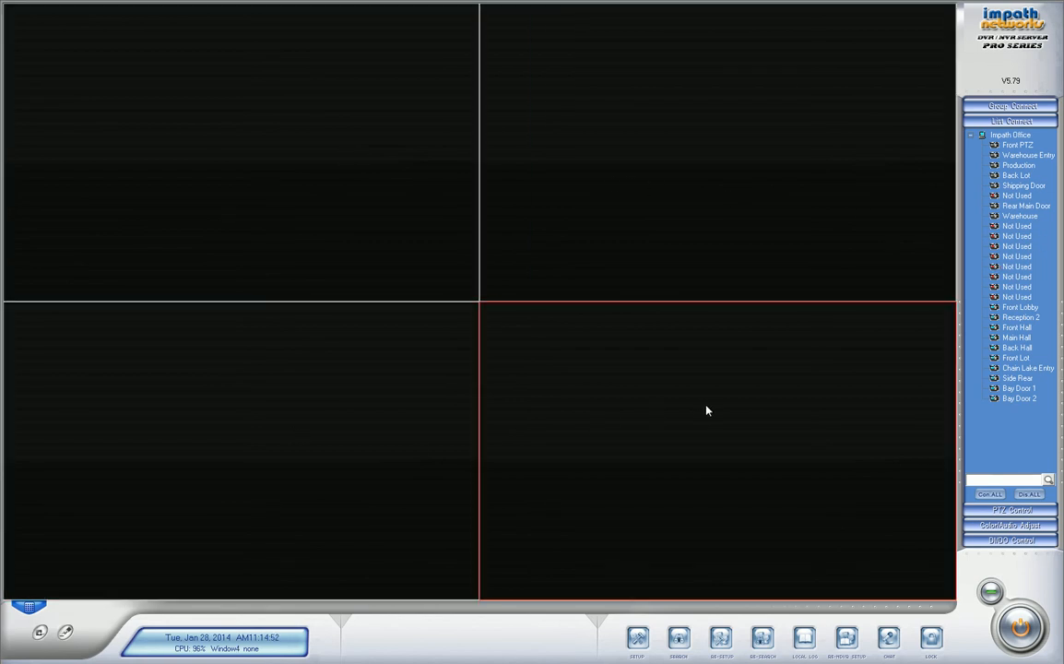
{"action": "left_click", "coordinate": [340, 195]}
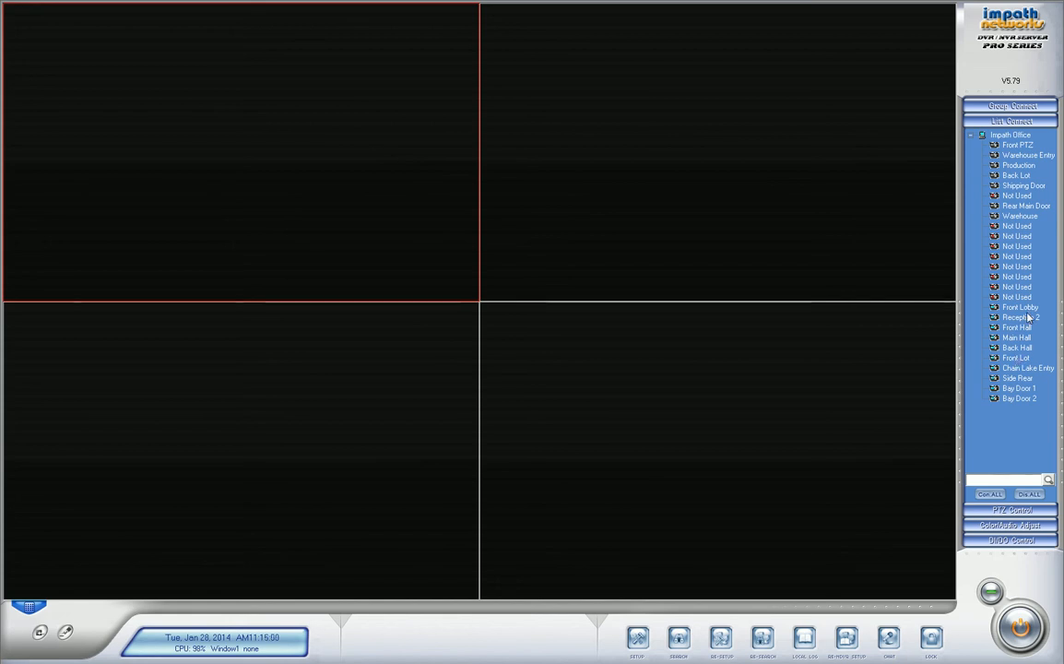
Show Chain Lake Entry in the top-left pane and Front PTZ in the top-right pane.
{"action": "double_click", "coordinate": [1028, 369]}
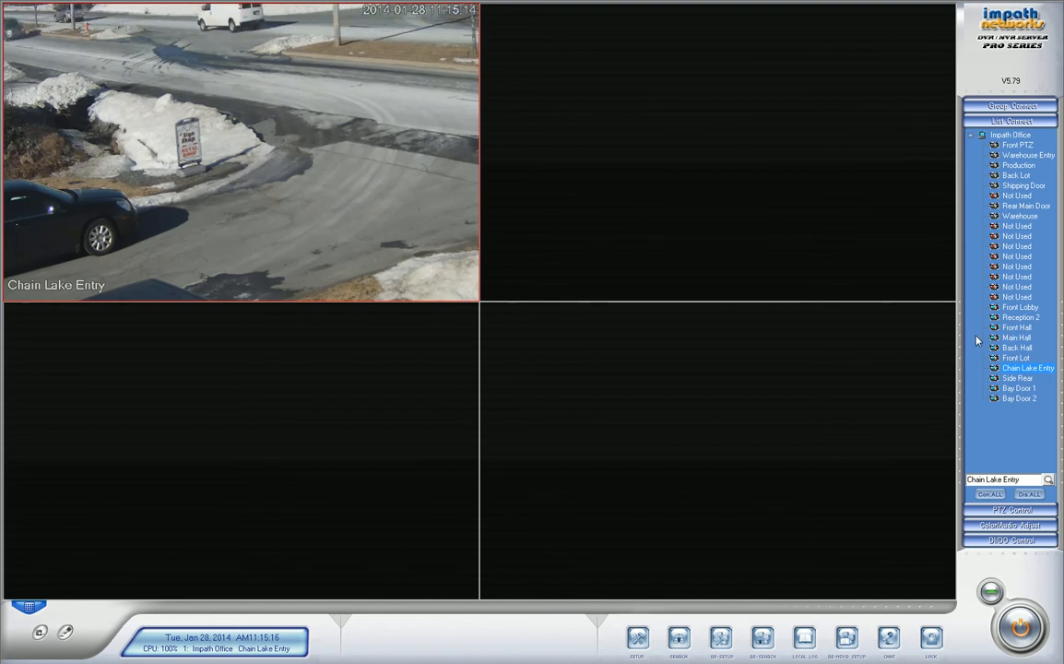
{"action": "left_click_drag", "start_coordinate": [1018, 144], "coordinate": [703, 150]}
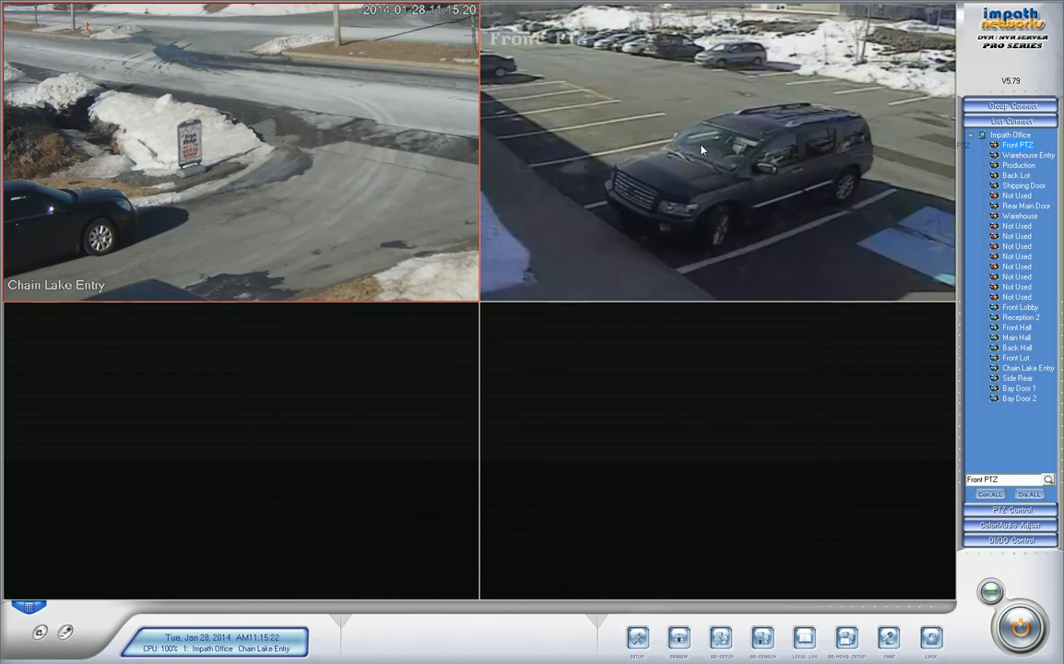
Connect all cameras with Con ALL, then disconnect them with Dis ALL.
{"action": "left_click", "coordinate": [990, 496]}
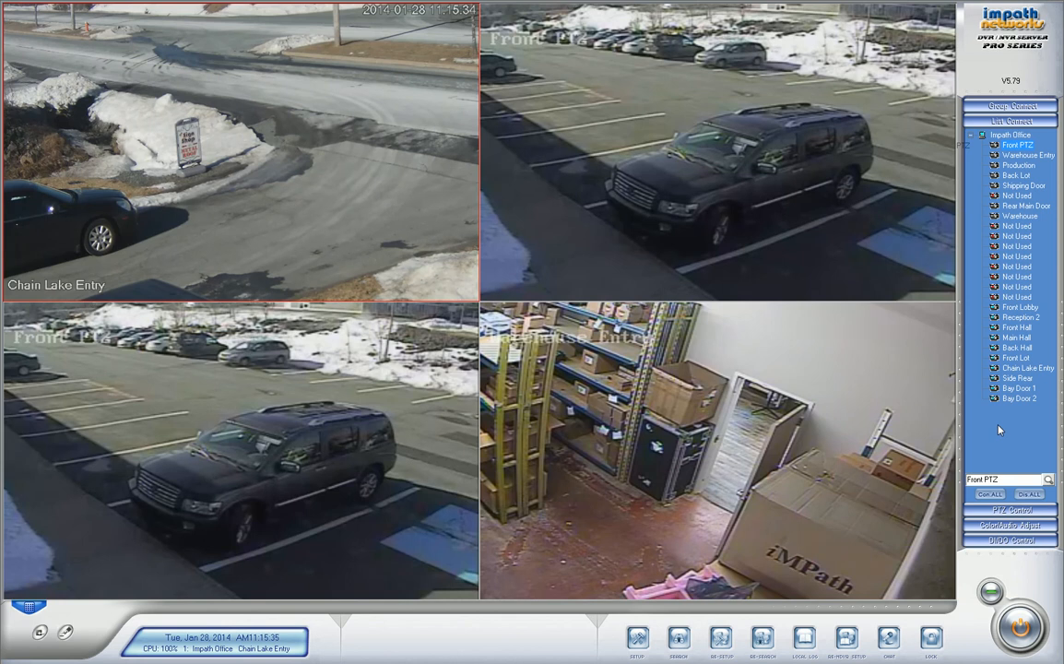
{"action": "left_click", "coordinate": [1030, 496]}
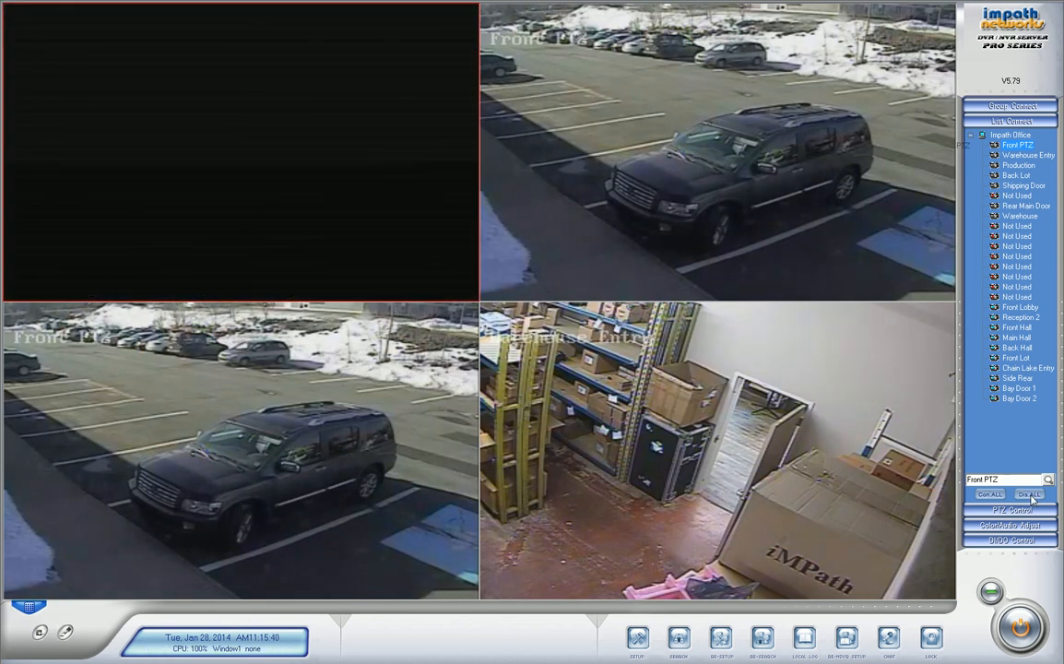